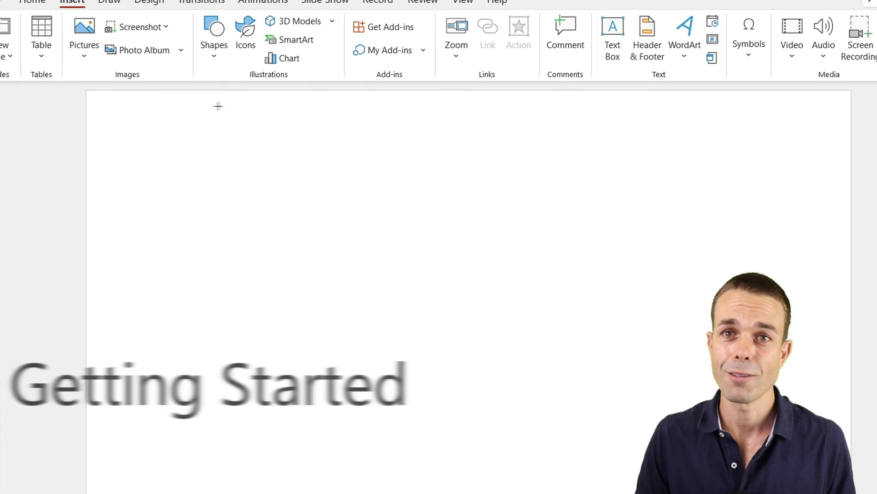
- Draw a thick yellow horizontal line across the top of the slide
left_click_drag(133, 137, 791, 137)
right_click(791, 136)
left_click(772, 96)
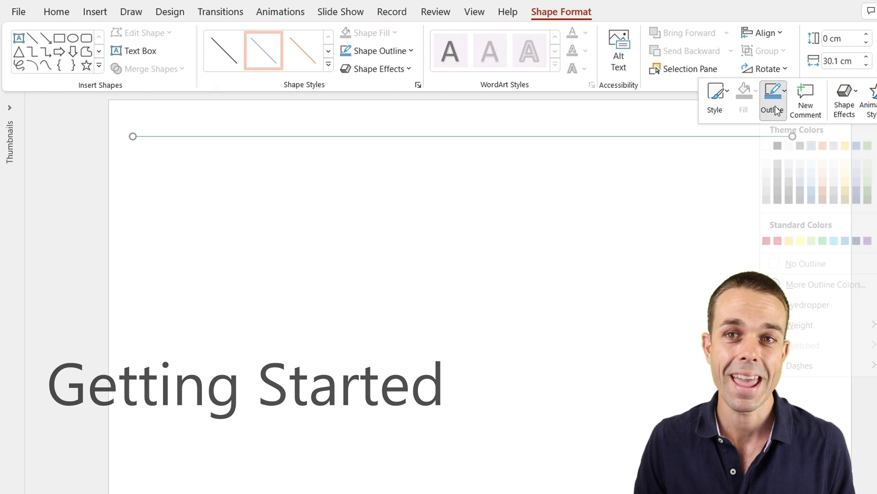
left_click(845, 149)
left_click(772, 96)
left_click(722, 412)
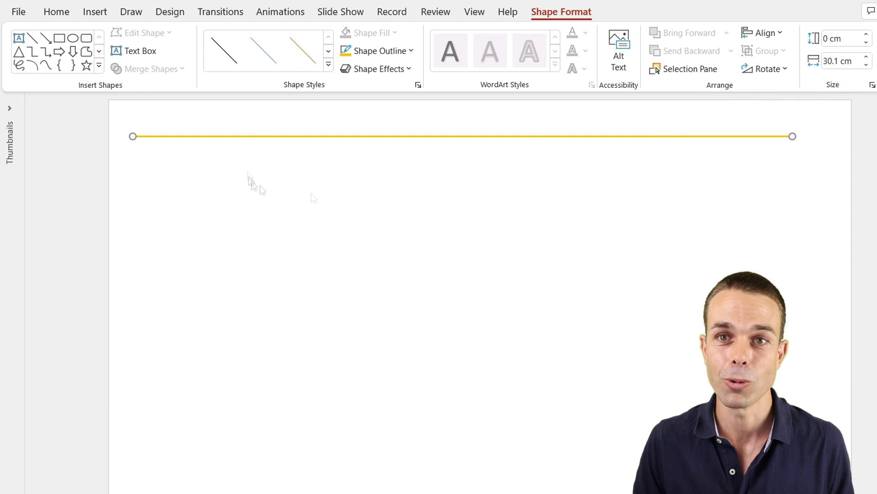
left_click_drag(256, 134, 265, 133)
key("Escape")
- Label the line 'Process Name:' at its left end and a right-aligned 'SIPOC' at its right end
left_click(620, 51)
left_click(163, 109)
type("Process Name")
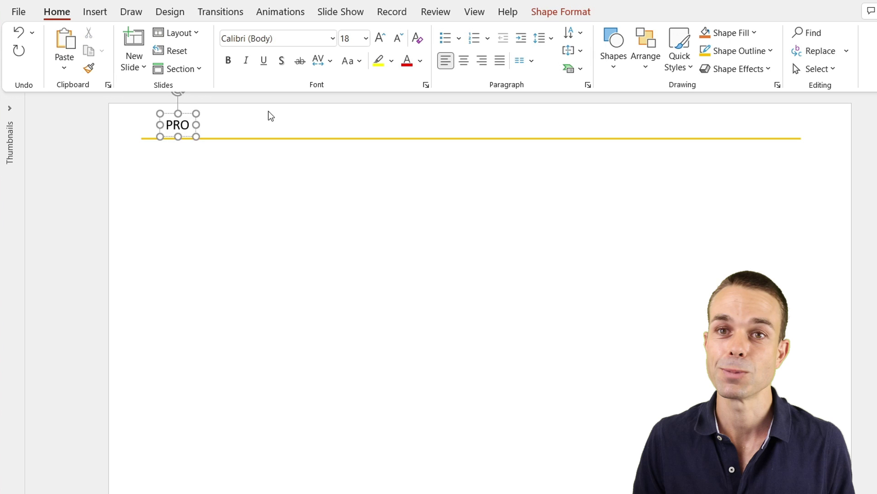
type(":")
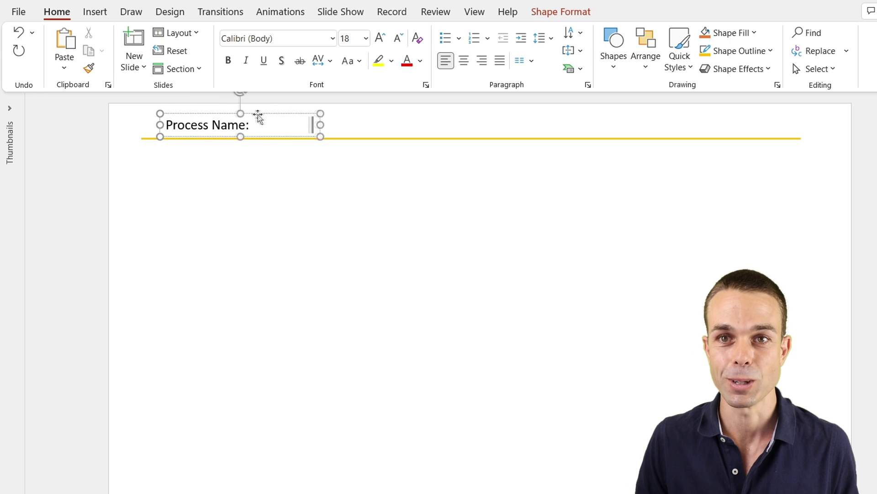
left_click_drag(257, 114, 845, 117)
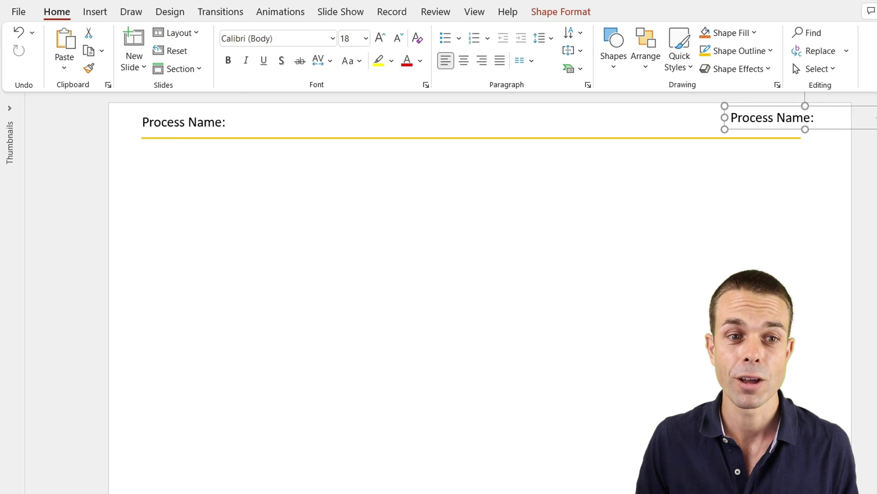
triple_click(766, 117)
type("SIPOC")
key("ctrl+r")
left_click(635, 219)
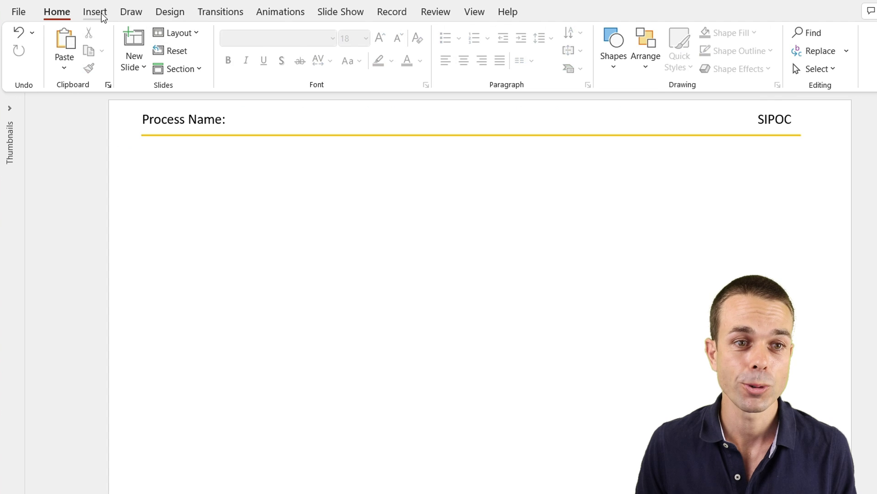
- Insert a 5-column, 7-row table and position it below the yellow line
left_click(98, 16)
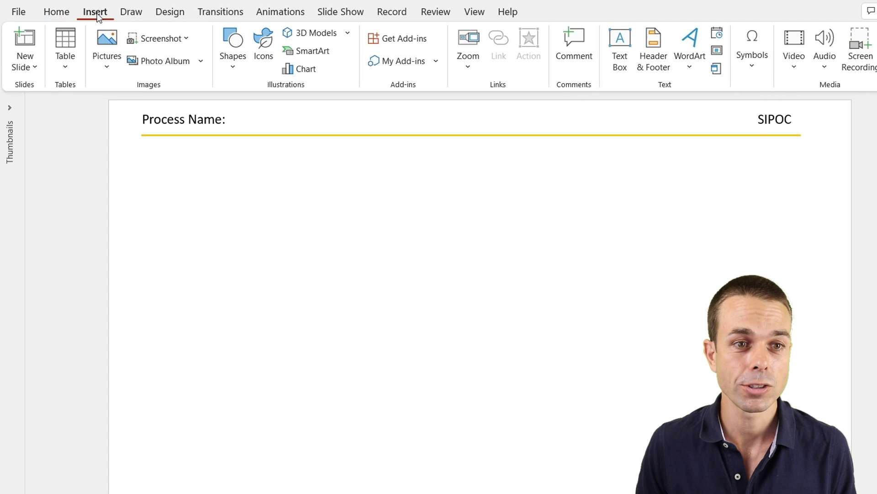
left_click(66, 62)
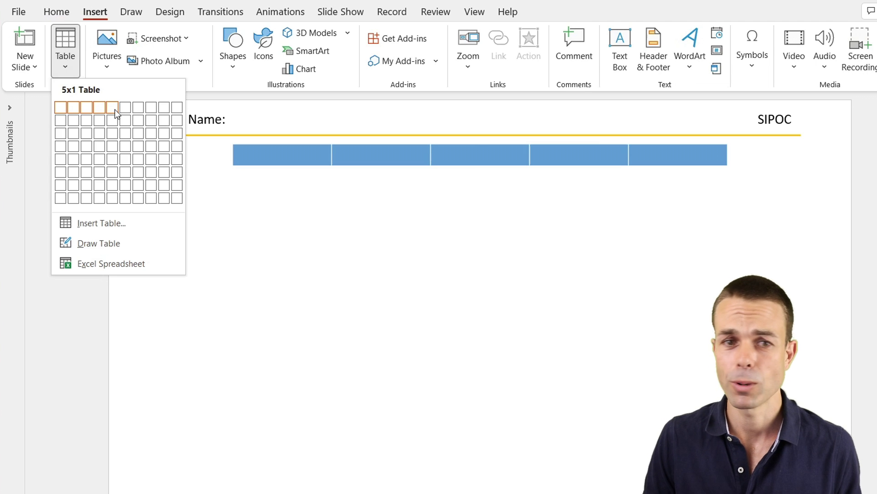
left_click(110, 183)
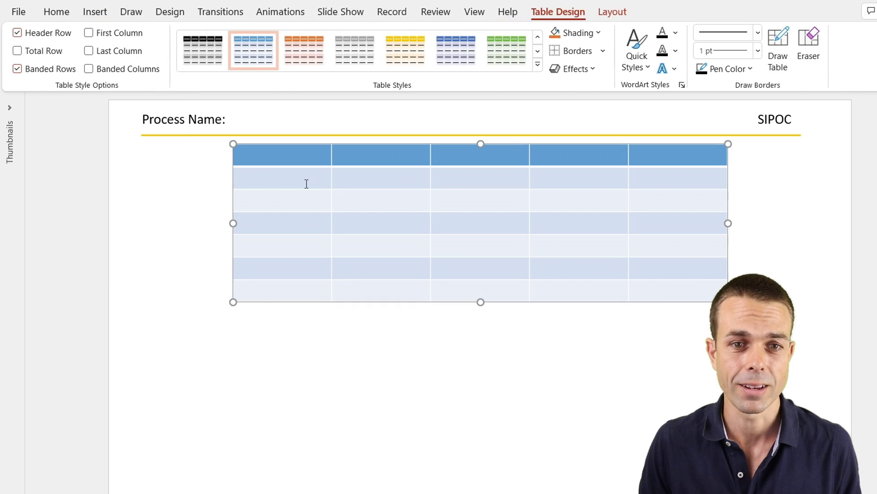
left_click_drag(360, 144, 281, 160)
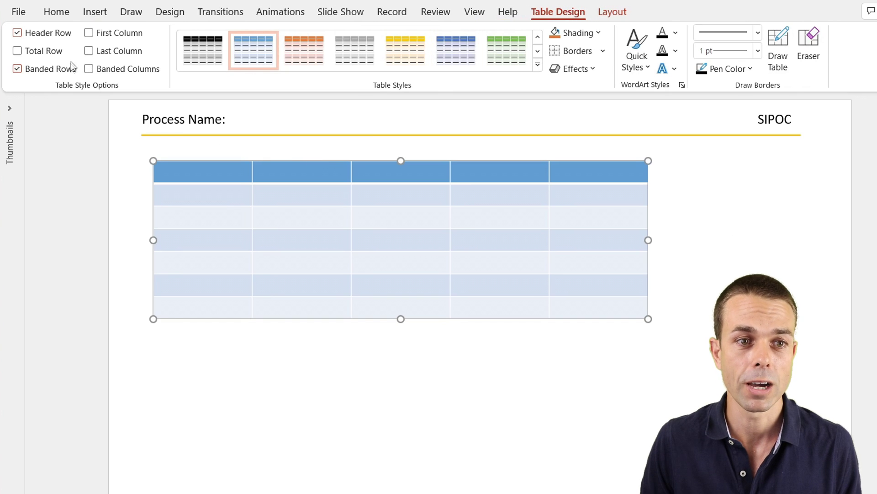
- Turn off Header Row and Banded Rows, set table shading to No Fill, and pen weight to 3 pt
left_click(37, 34)
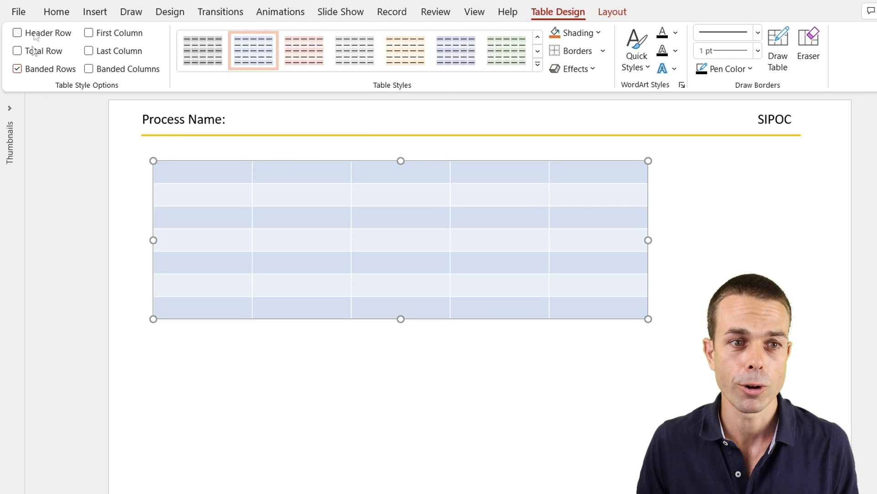
left_click(30, 71)
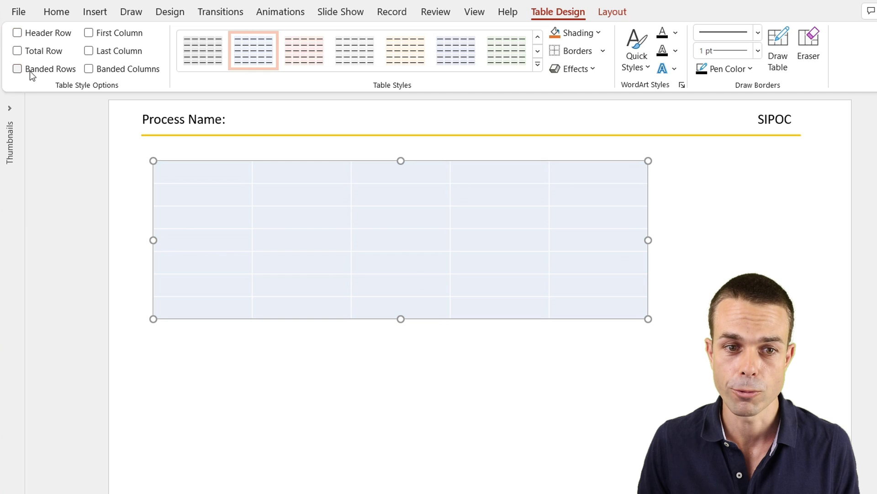
left_click(602, 35)
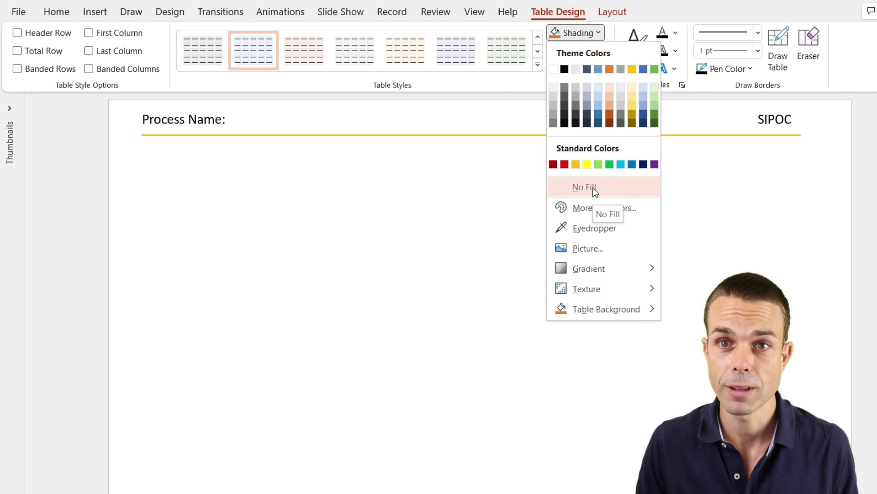
left_click(593, 187)
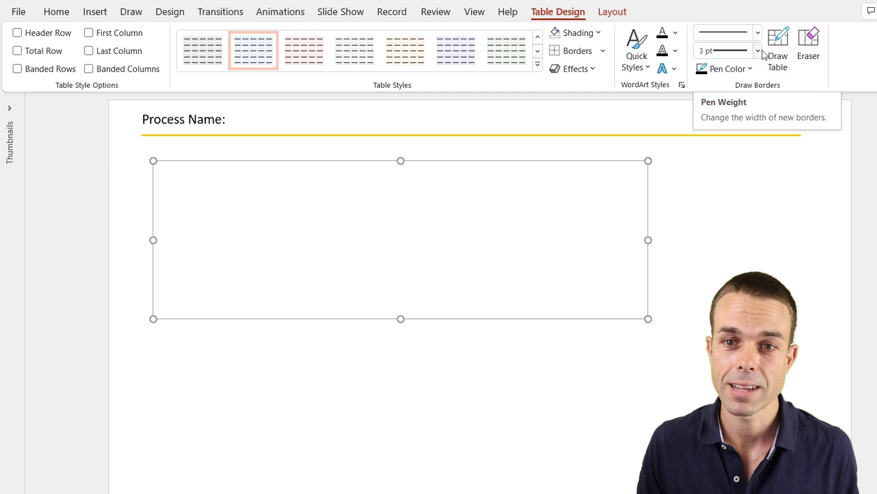
left_click(757, 52)
left_click(724, 185)
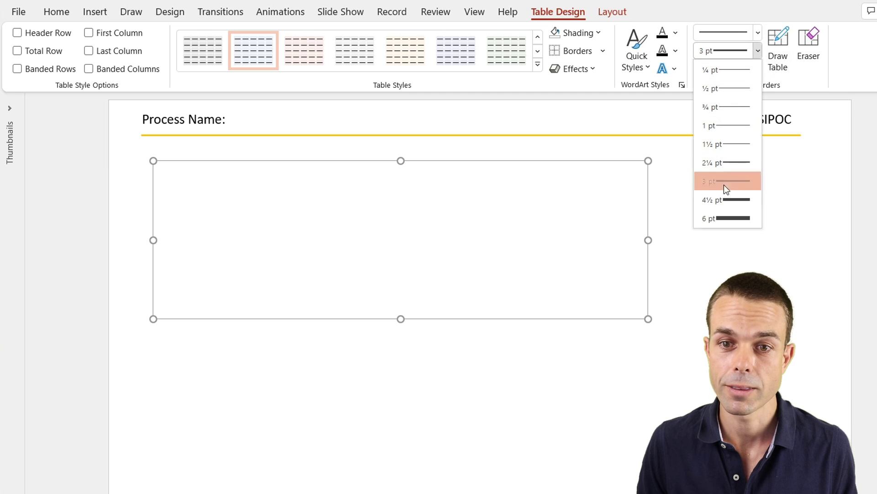
left_click(787, 46)
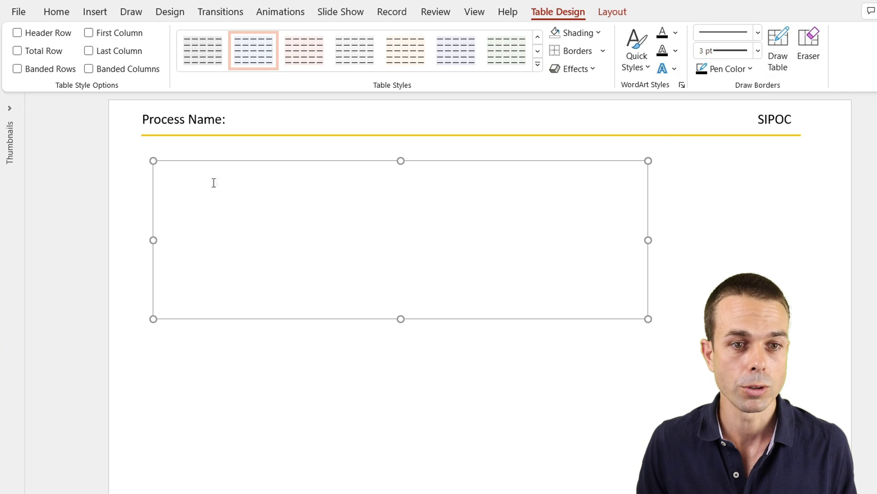
- Add a thick bottom border under the top row and thick vertical dividers between columns
left_click_drag(171, 174, 666, 178)
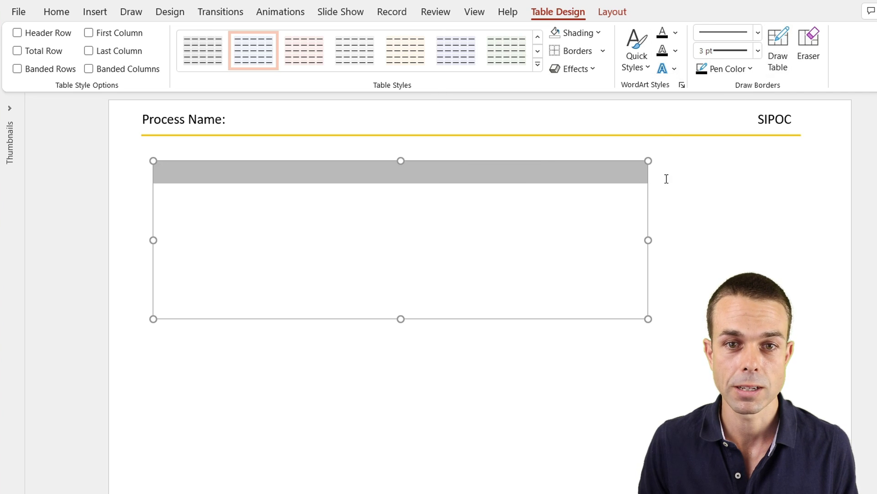
left_click(604, 50)
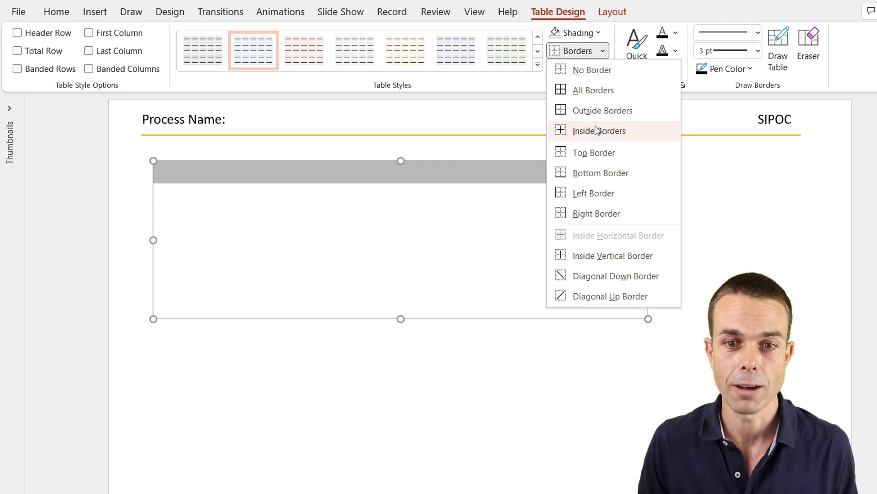
left_click(592, 171)
left_click_drag(243, 201, 228, 177)
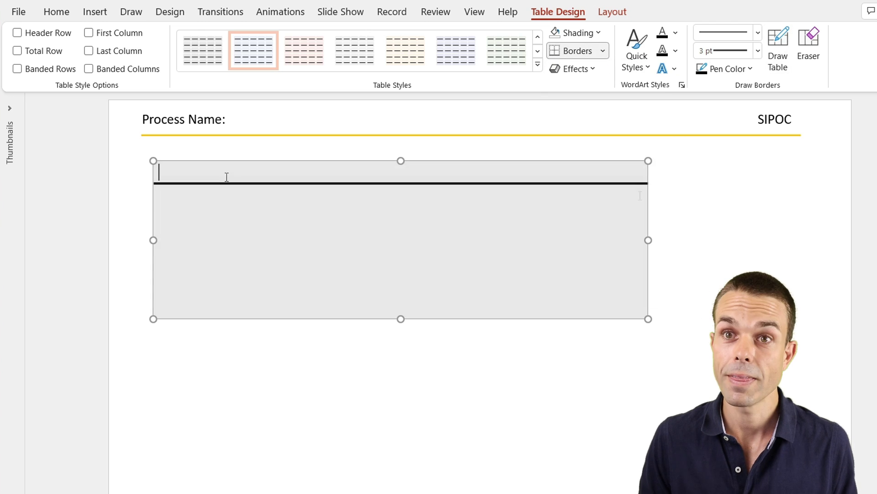
left_click(605, 53)
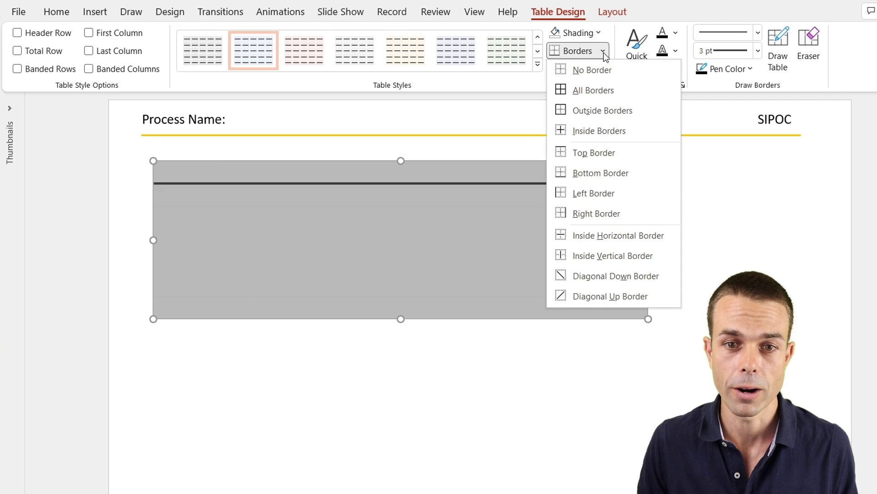
left_click(610, 257)
- Add 1 pt blue inside horizontal borders between the body rows
left_click_drag(453, 239, 604, 306)
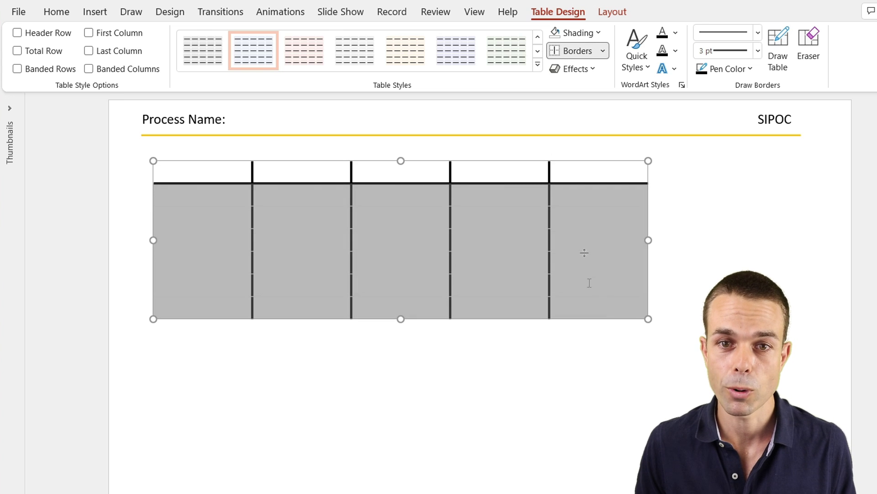
left_click(758, 51)
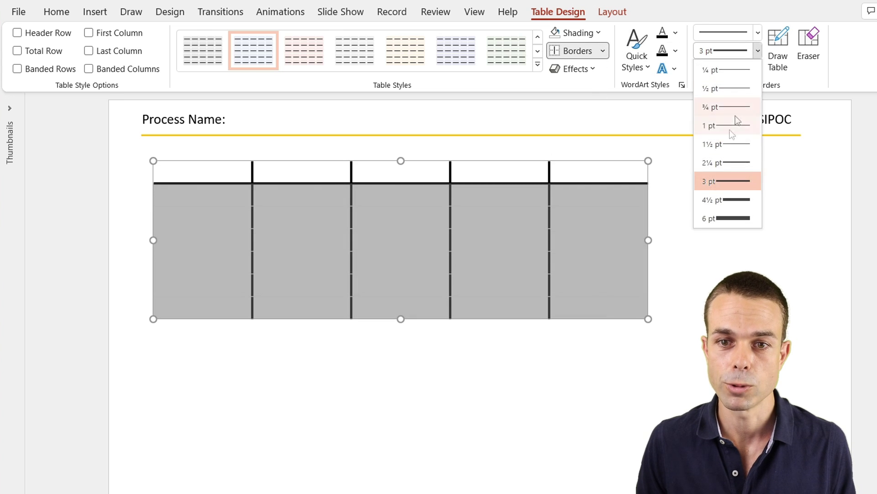
left_click(708, 124)
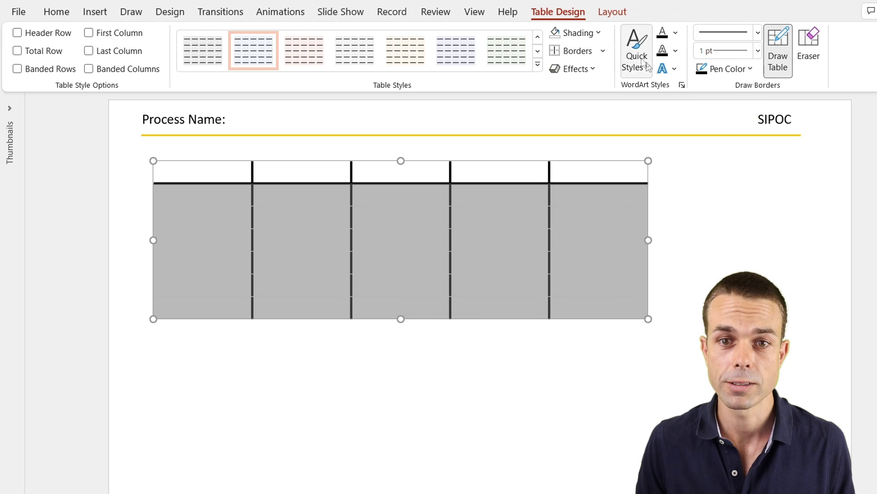
left_click(603, 51)
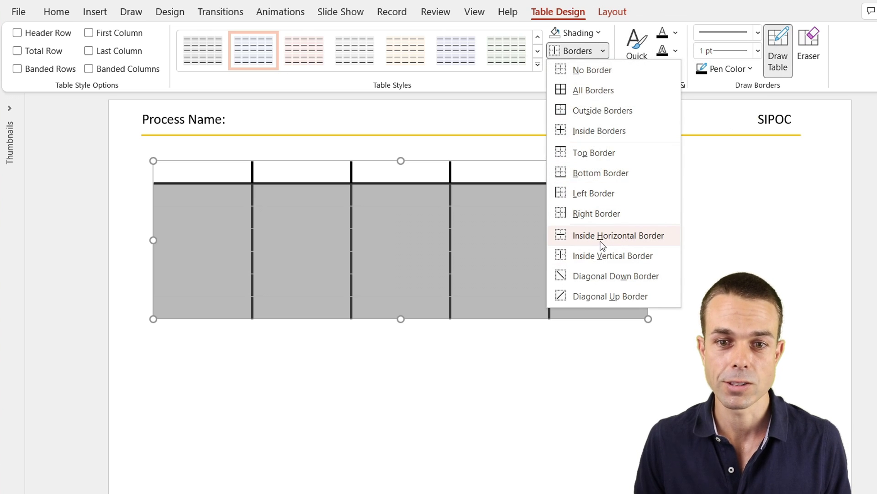
left_click(757, 180)
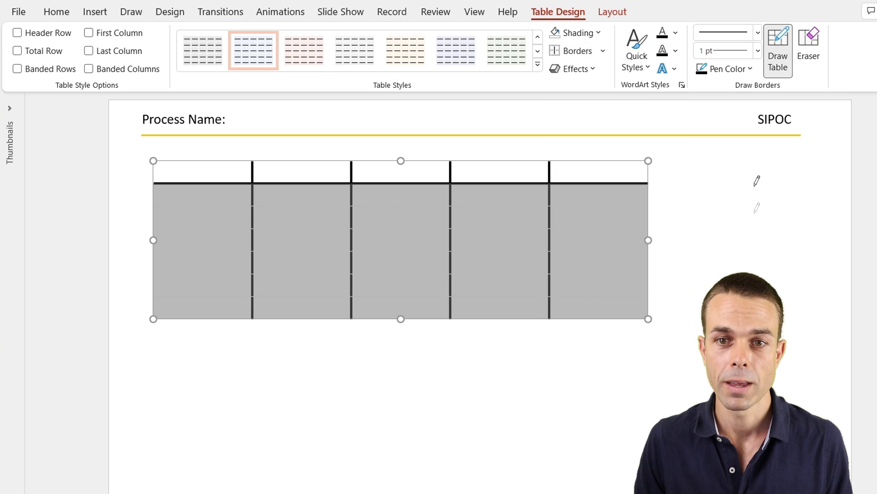
left_click(750, 69)
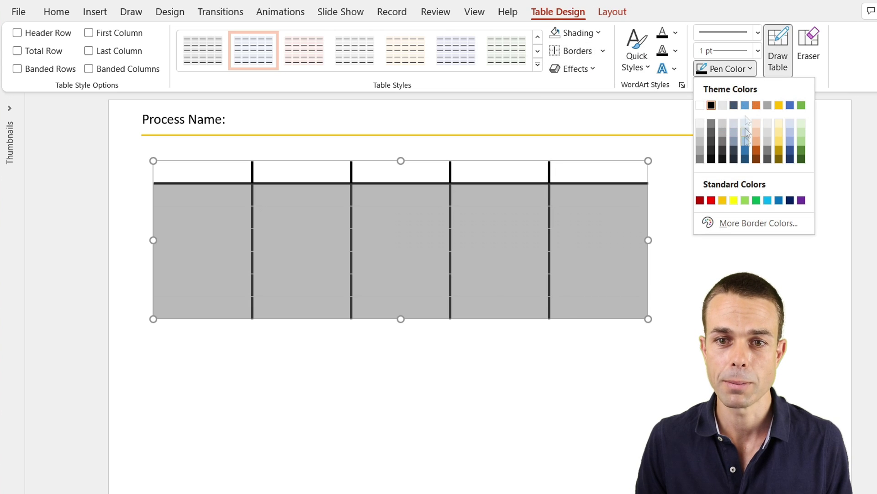
left_click(745, 141)
left_click(602, 50)
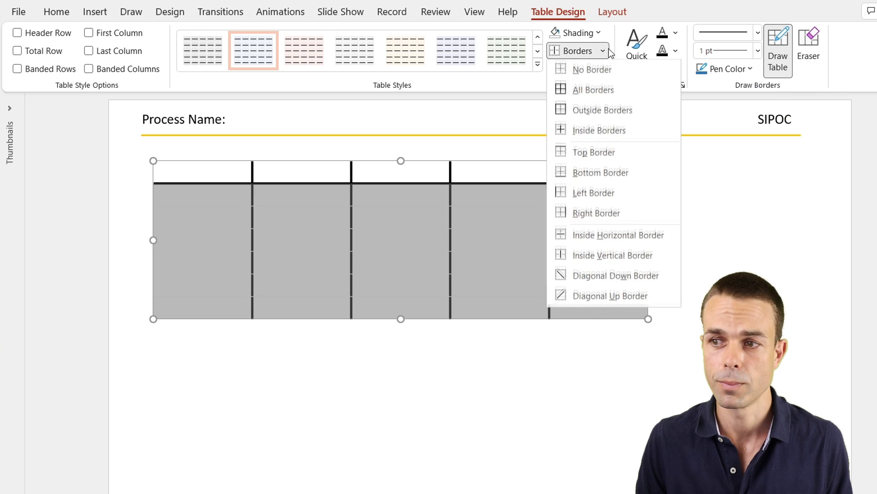
left_click(590, 243)
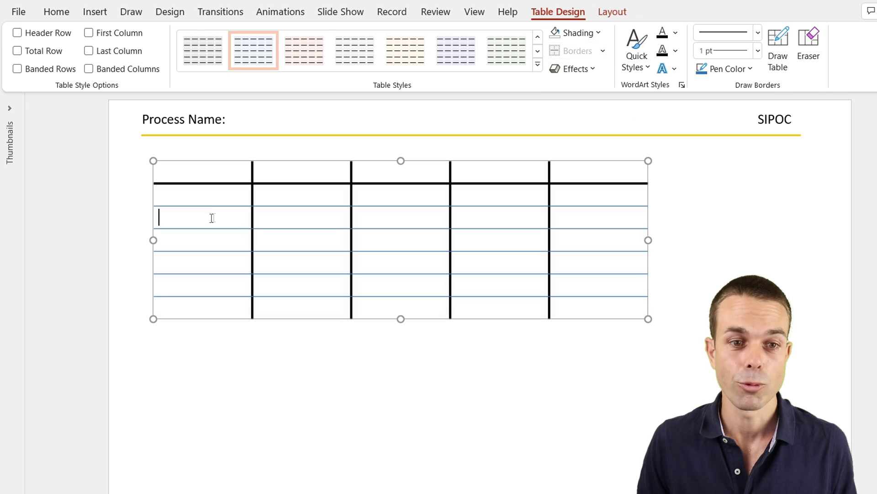
- Fill the second row light grey, then select the fourth and bottom rows for the same shading
left_click_drag(212, 215, 613, 215)
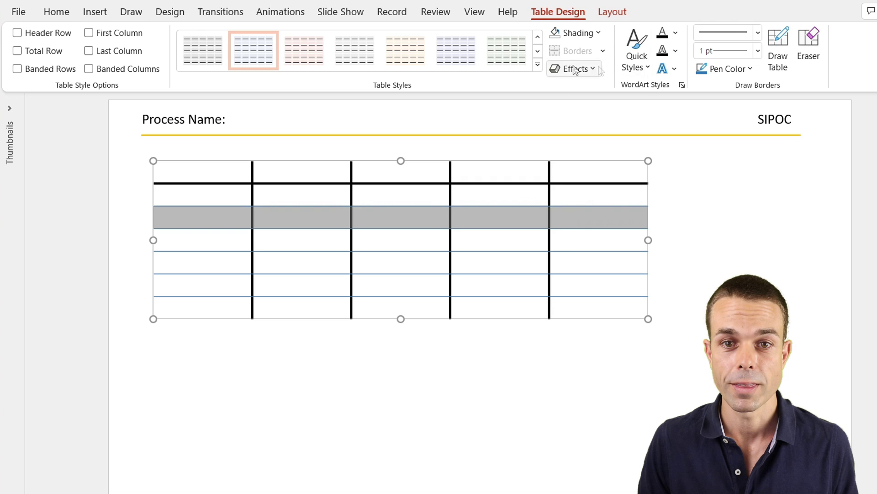
left_click(599, 33)
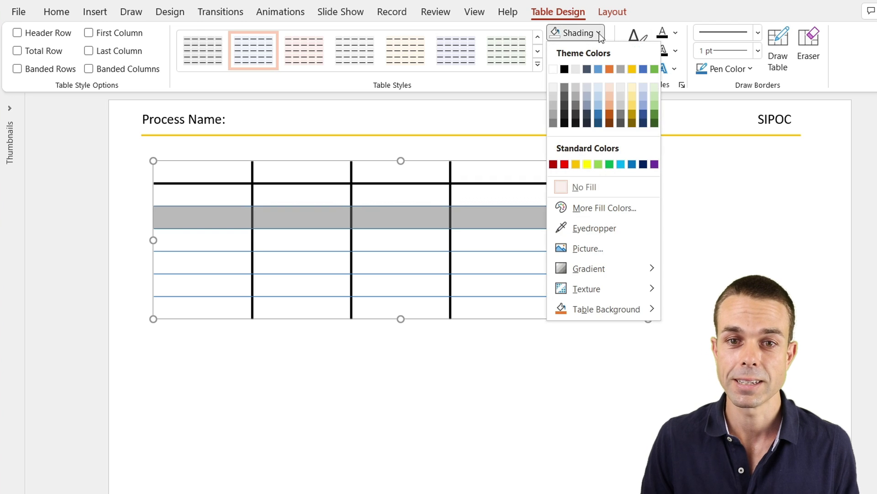
left_click(552, 90)
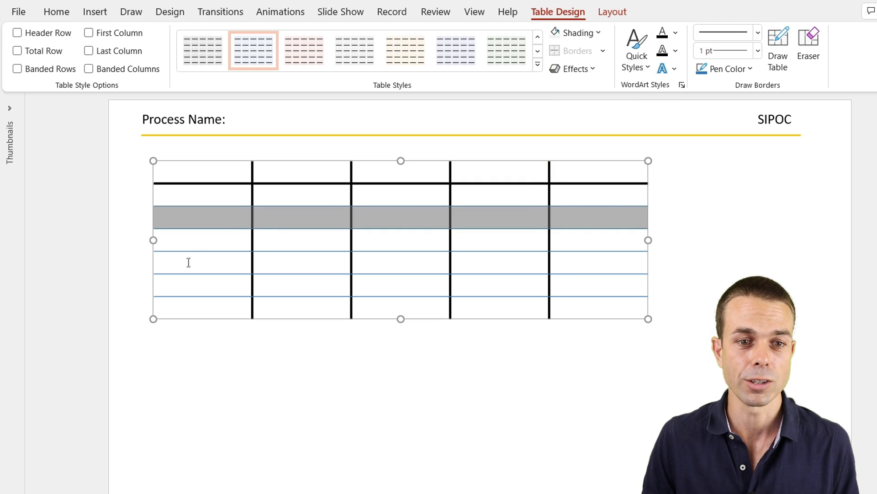
left_click_drag(188, 261, 597, 258)
left_click_drag(232, 310, 609, 311)
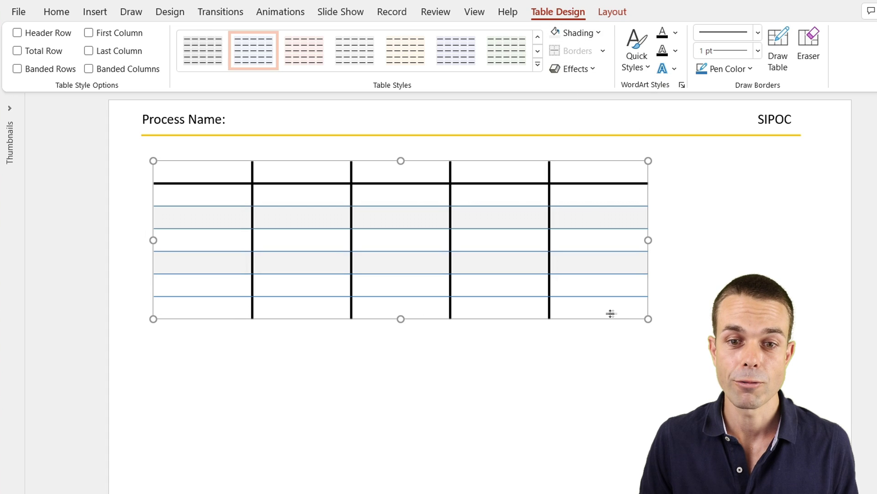
- Give the bottom row the same light grey and stretch the table down the slide
left_click(598, 33)
left_click(553, 89)
left_click_drag(401, 319, 392, 457)
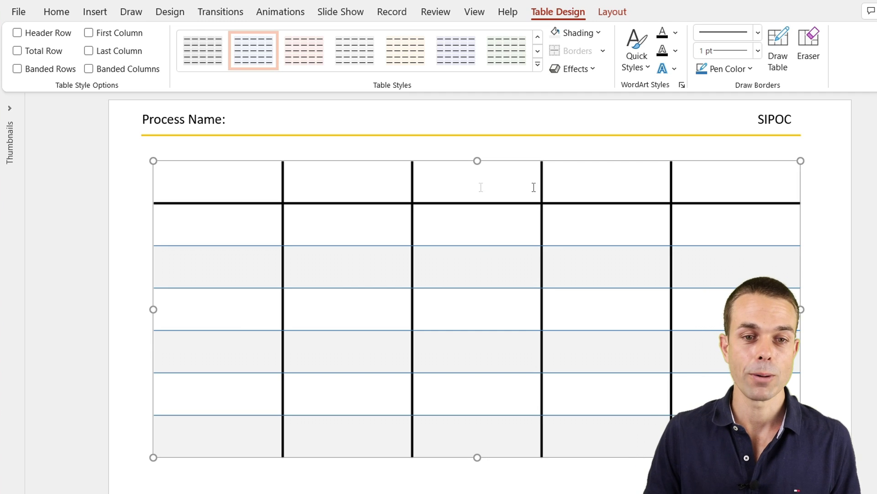
- Type the headings Supplier, Inputs, Process Step and Output into the header cells
key("Return")
type("Supplier")
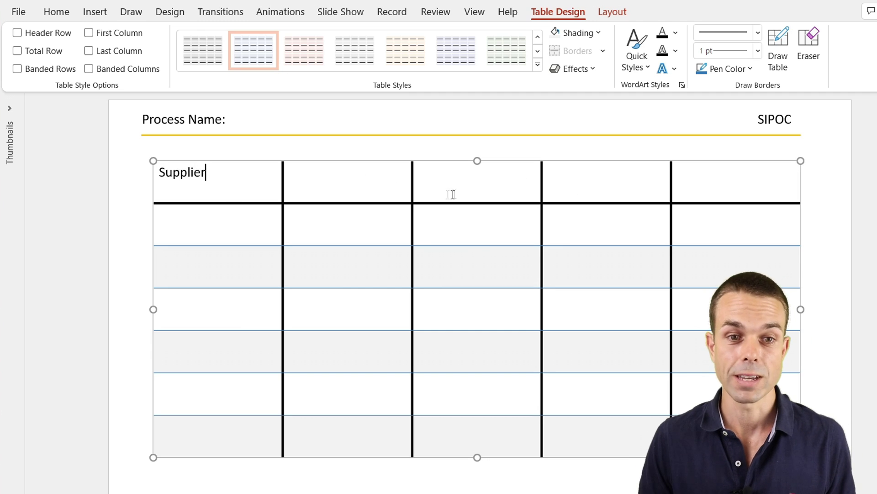
left_click(350, 175)
type("Inpiuts")
key("ctrl+shift+Left")
type("Inpiut")
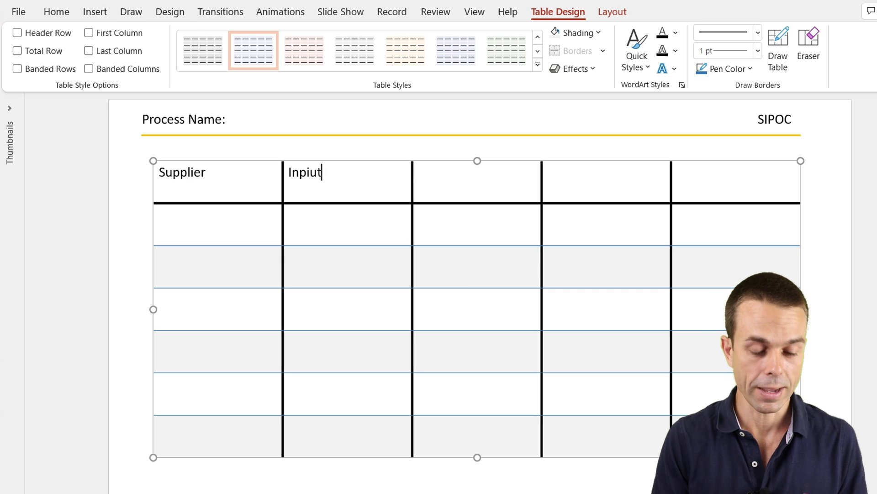
key("BackSpace")
key("BackSpace")
key("BackSpace")
type("uts")
left_click(418, 175)
type("Process Step")
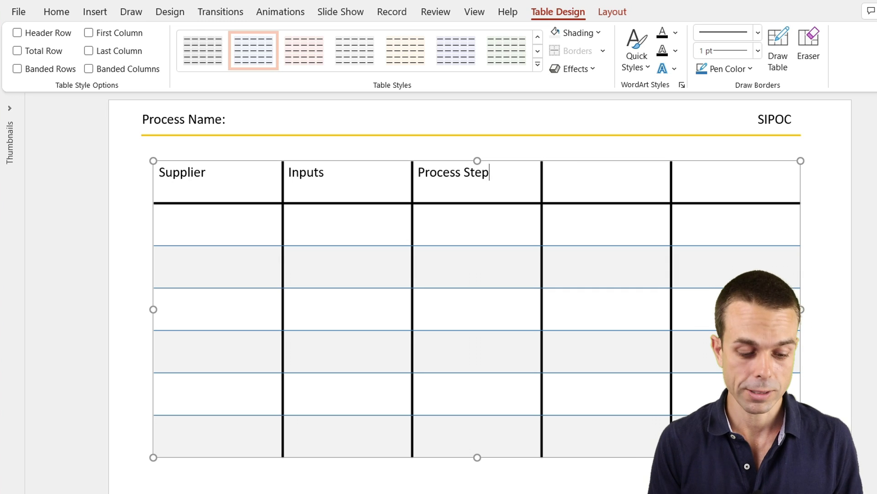
left_click(547, 176)
type("Output")
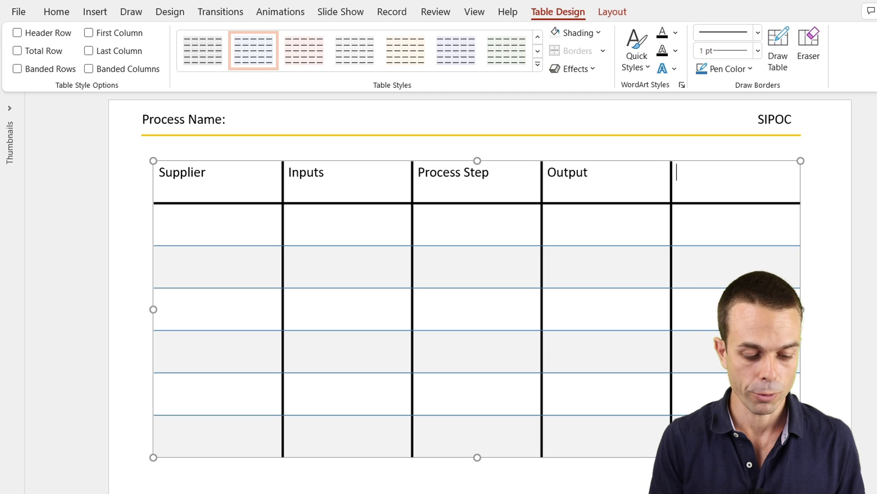
type("Customer")
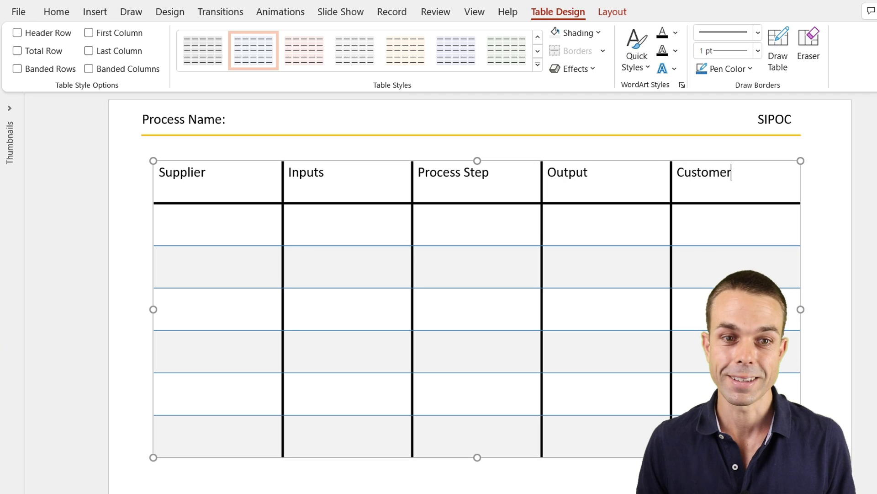
- Center the header row text horizontally and vertically in its cells
left_click(257, 175, "shift")
left_click(56, 12)
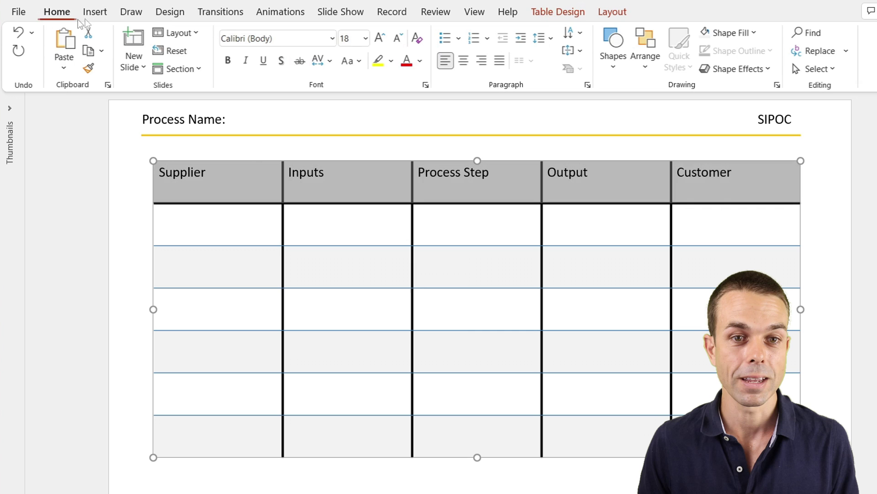
left_click(464, 61)
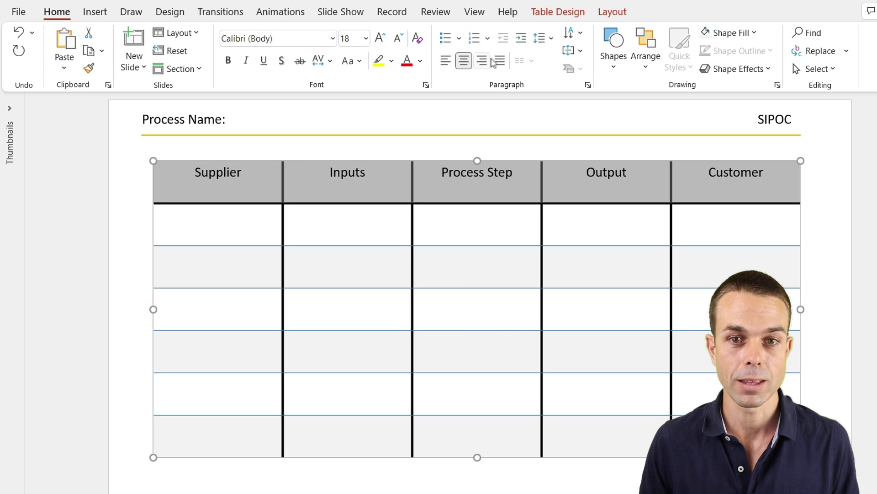
left_click(541, 38)
left_click(542, 39)
left_click(570, 40)
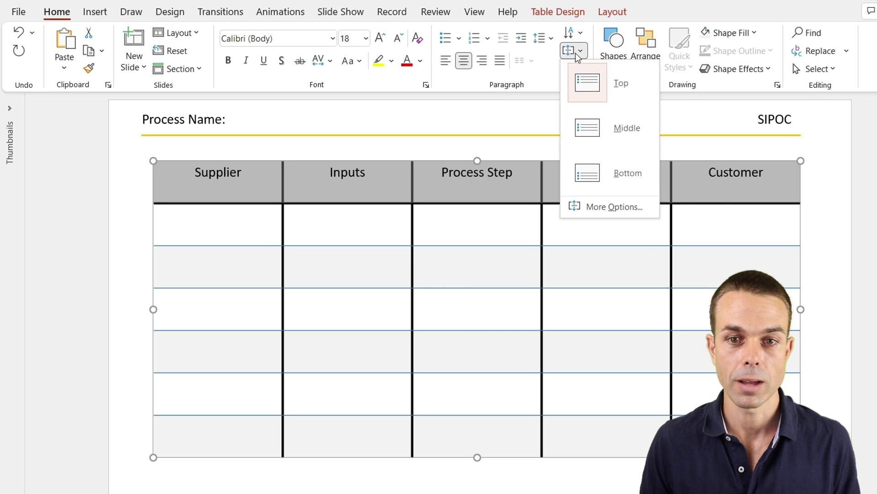
left_click(607, 131)
- Shade the Supplier and Customer header cells light blue
left_click(356, 189)
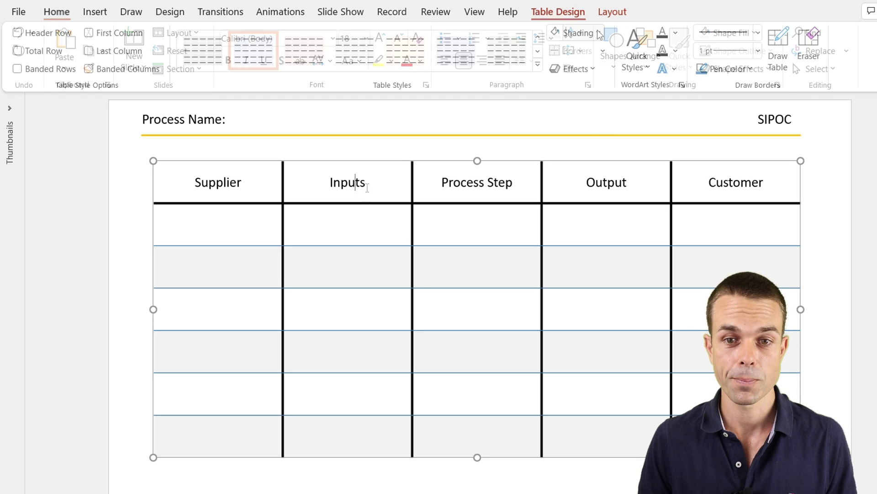
left_click(600, 33)
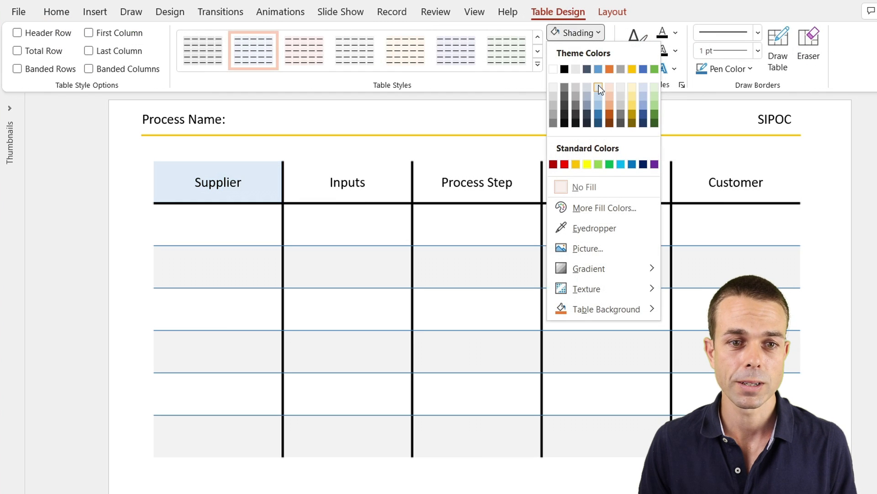
left_click(598, 85)
left_click(599, 33)
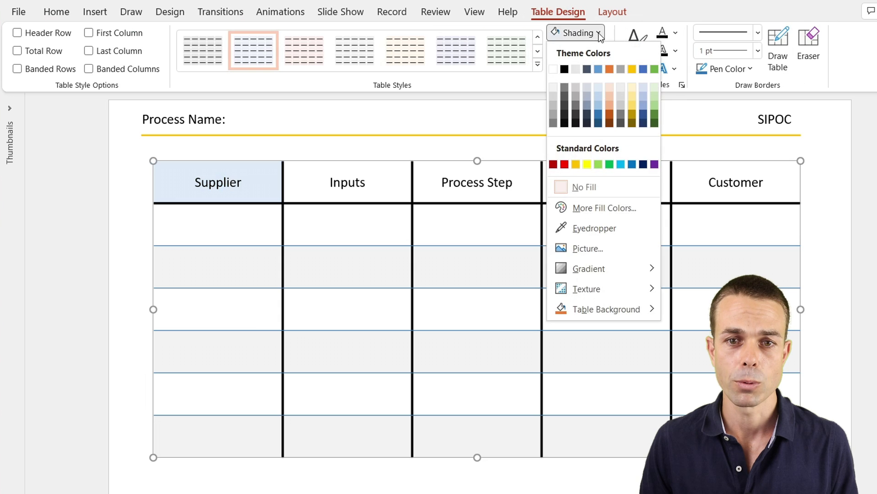
left_click(473, 182)
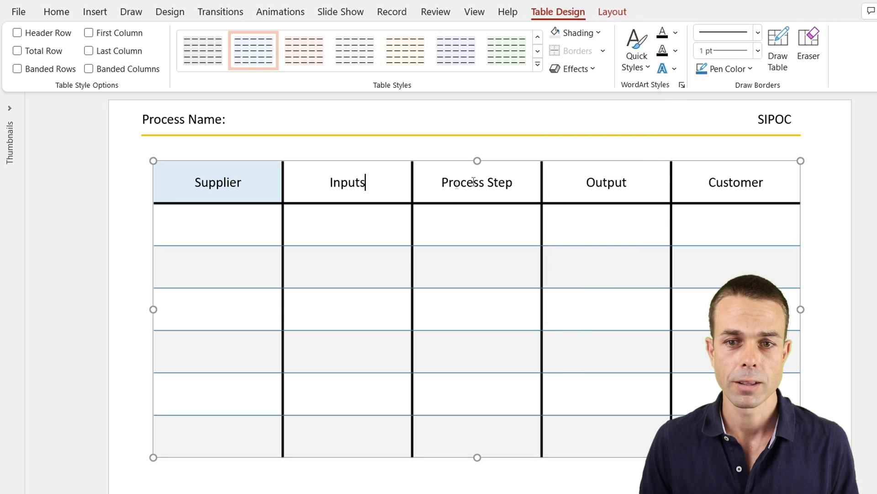
left_click(569, 34)
left_click(597, 88)
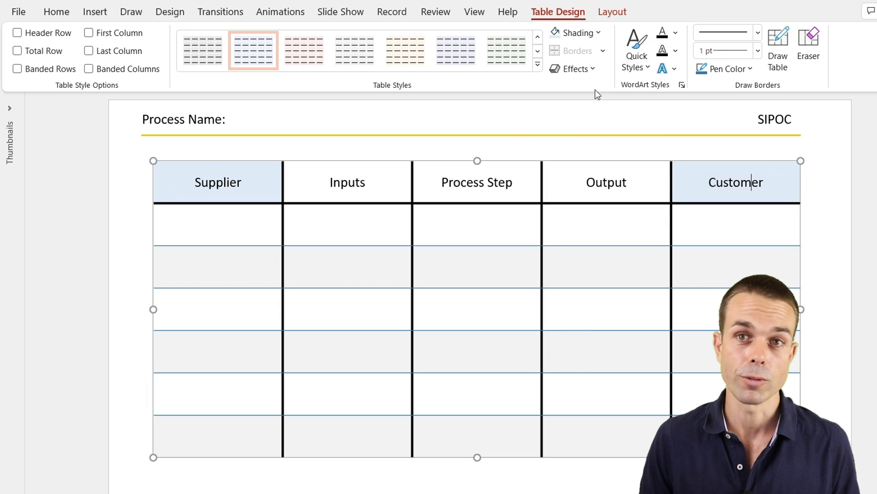
- Shade the Inputs and Output headers light green and the Process Step header light yellow
left_click(360, 182)
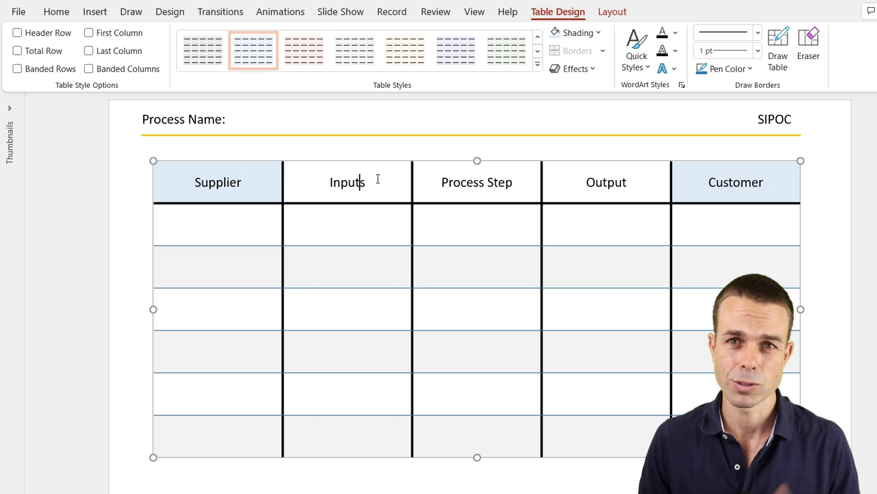
left_click(591, 34)
left_click(656, 88)
left_click(609, 182)
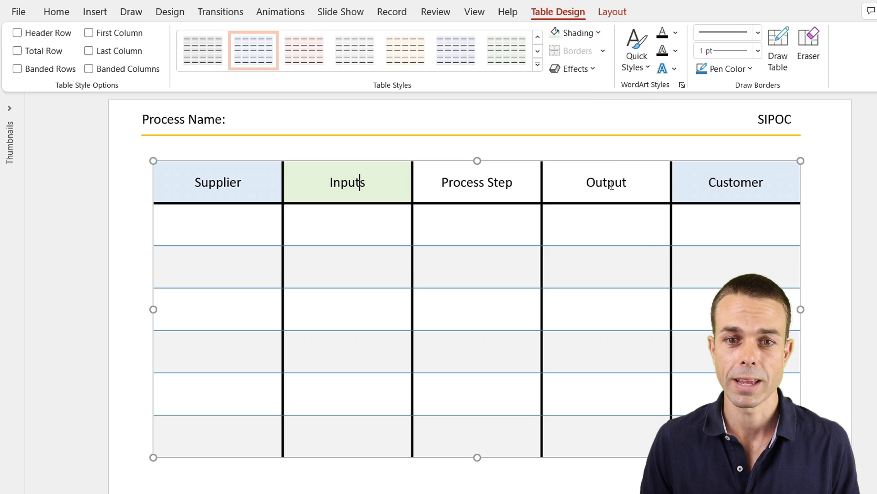
left_click(582, 37)
left_click(656, 87)
left_click(491, 174)
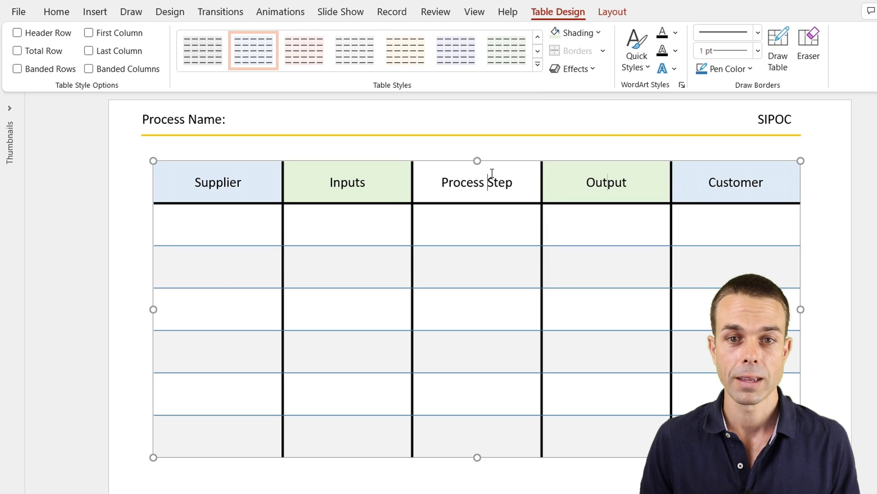
left_click(583, 33)
left_click(629, 85)
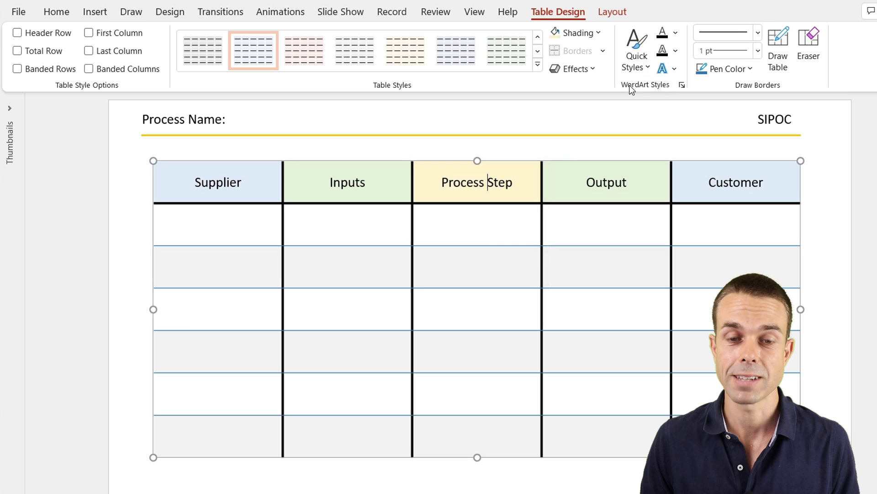
left_click(521, 229)
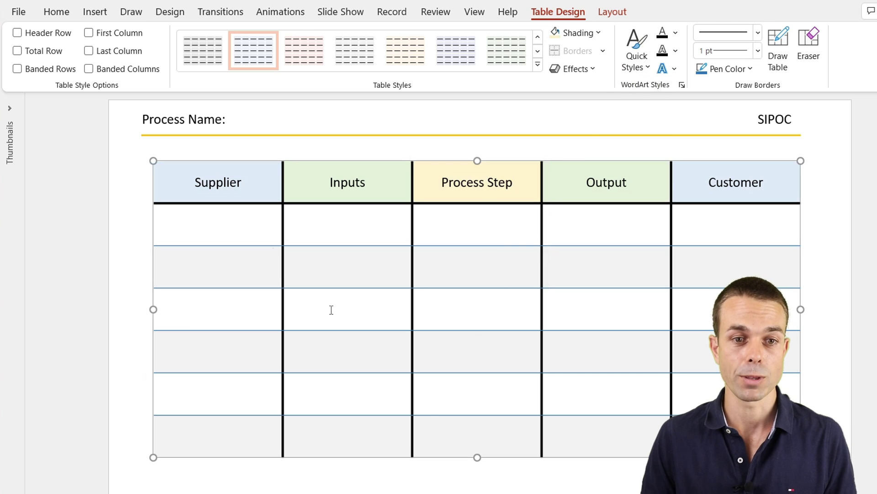
left_click(220, 230)
- Set the table's body cells to font size 12
left_click(699, 434, "shift")
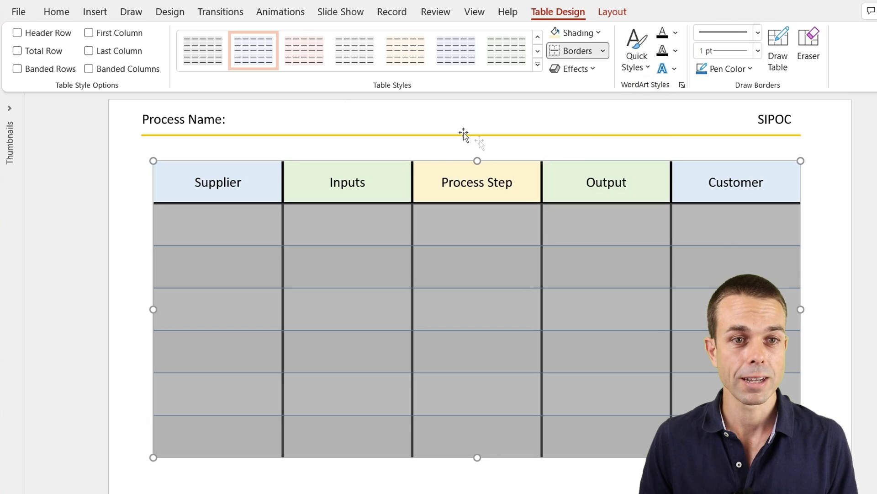
left_click(57, 12)
left_click(542, 38)
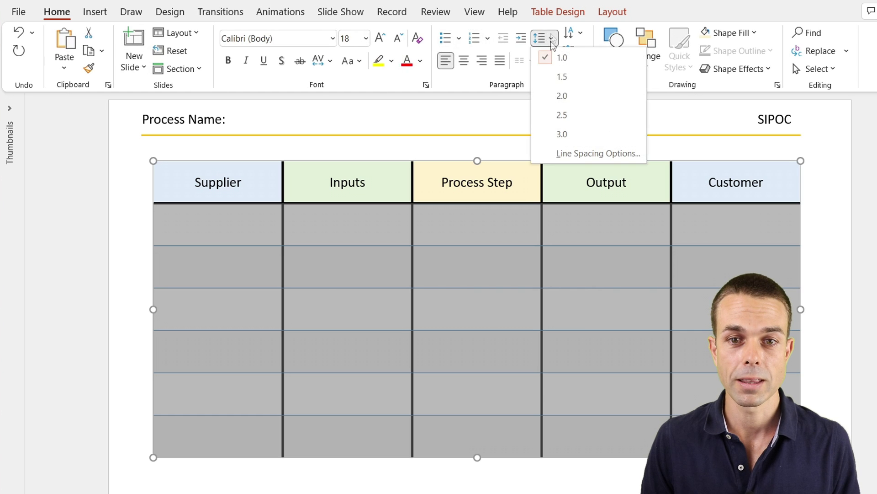
left_click(366, 39)
left_click(358, 141)
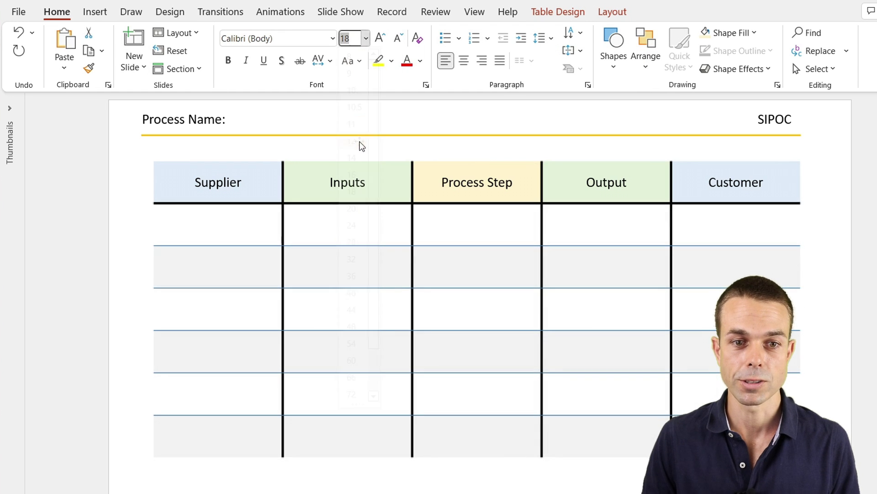
- Number the Process Step cells 1. through 5. down the column
left_click(478, 220)
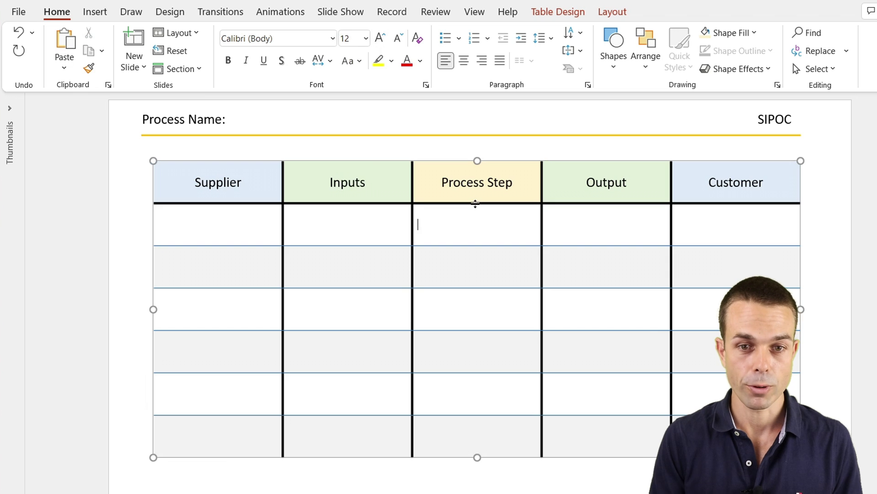
type("1. ")
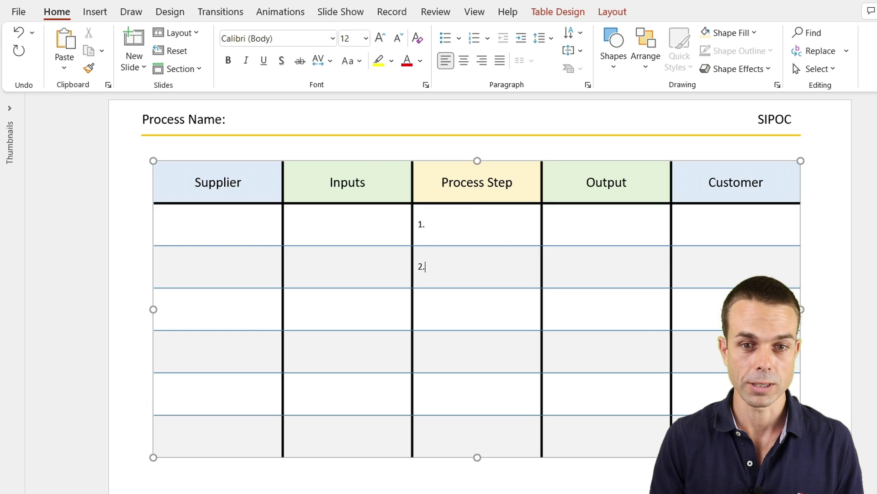
type("3.")
key("Down")
type("4.")
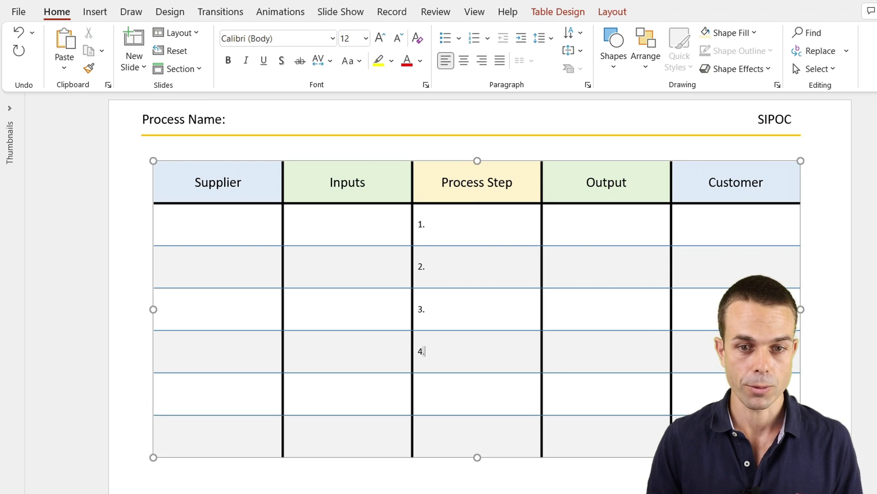
type("5.")
key("Down")
- Add '6.' to the last Process Step row, then move into the Supplier and Customer cells
type("6.")
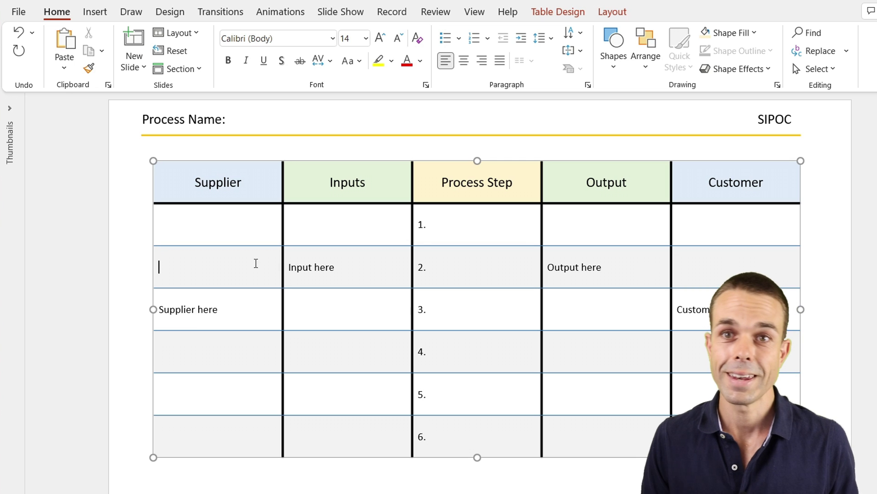
left_click(273, 266)
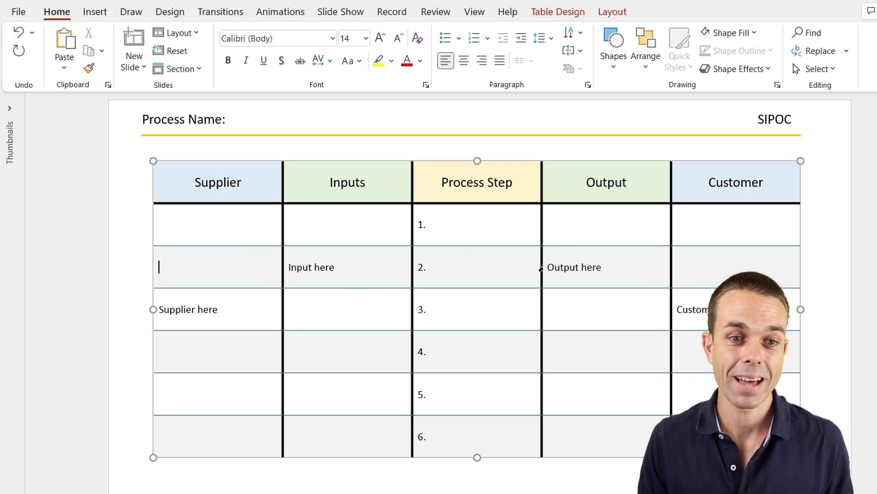
left_click(236, 180)
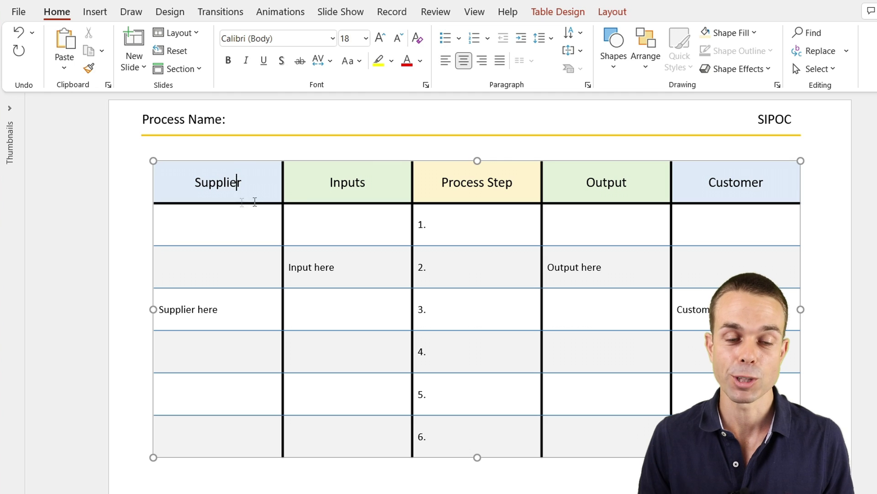
left_click(737, 171)
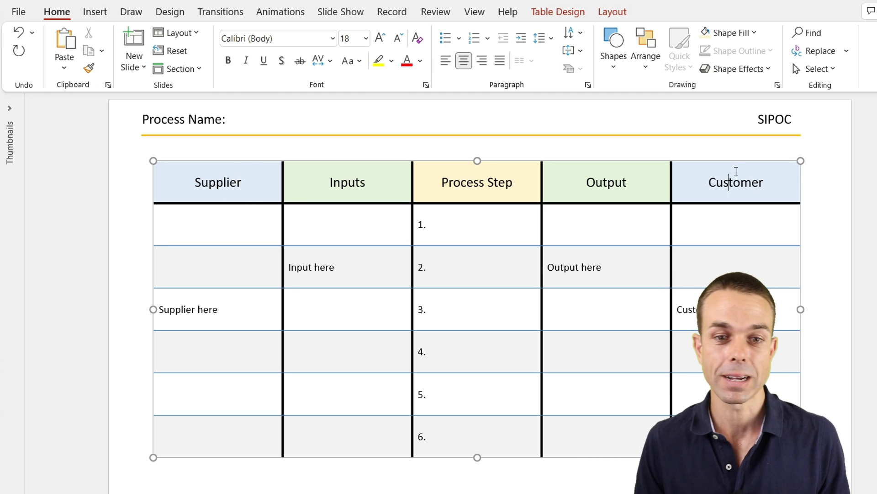